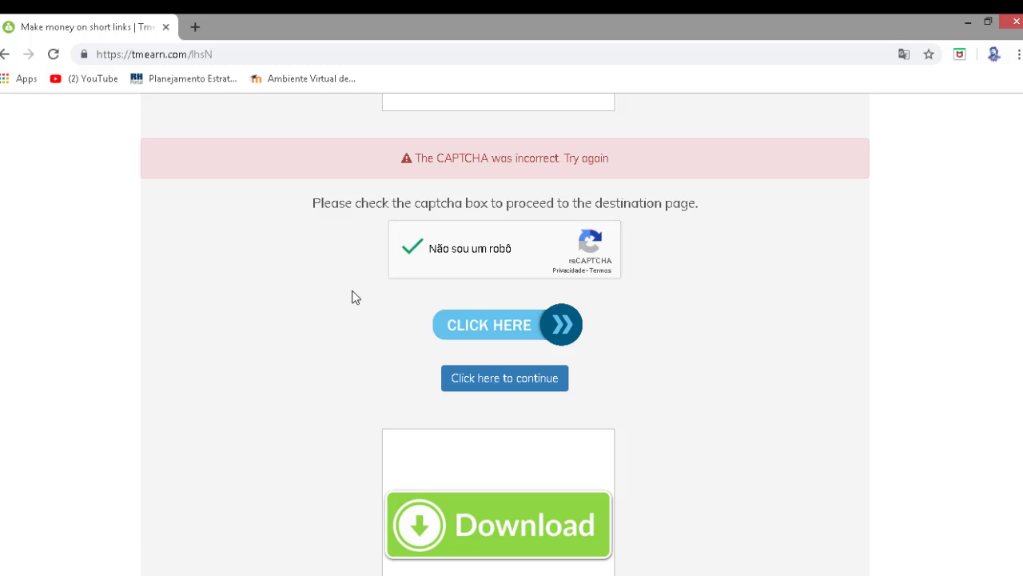
Continue past the captcha check on the tmearn.com short link and close the free proxy advert tab it opens.
left_click(489, 381)
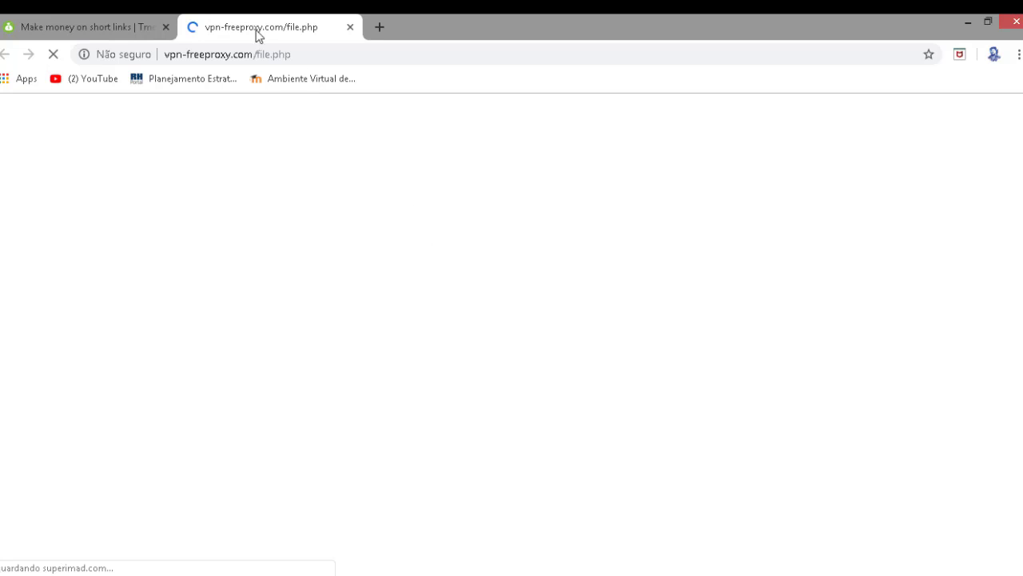
left_click(121, 32)
left_click(469, 372)
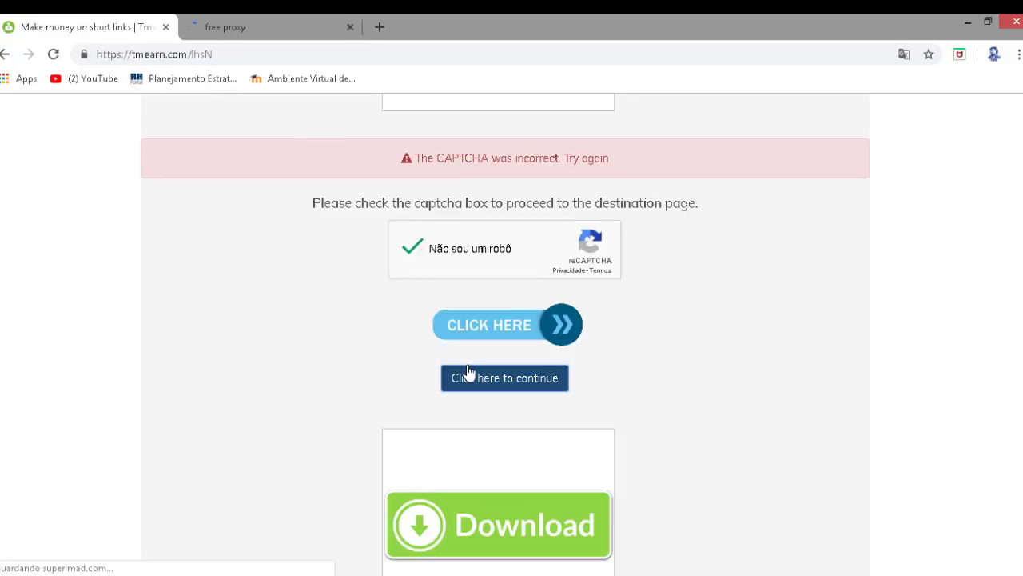
left_click(350, 28)
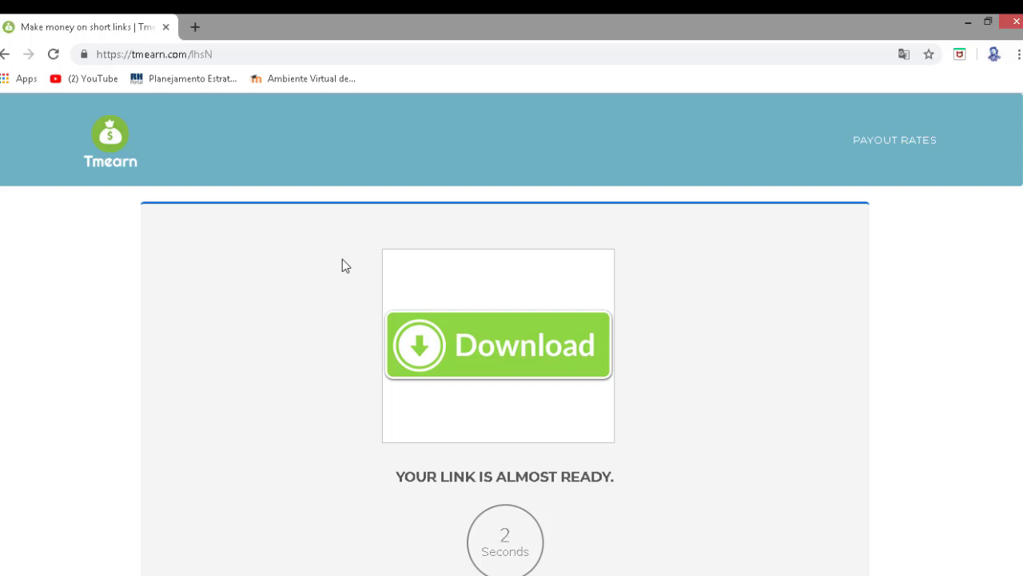
Get the destination link from the tmearn.com page, close the advert tab and open the link in µTorrent.
scroll(343, 265, "down", 1)
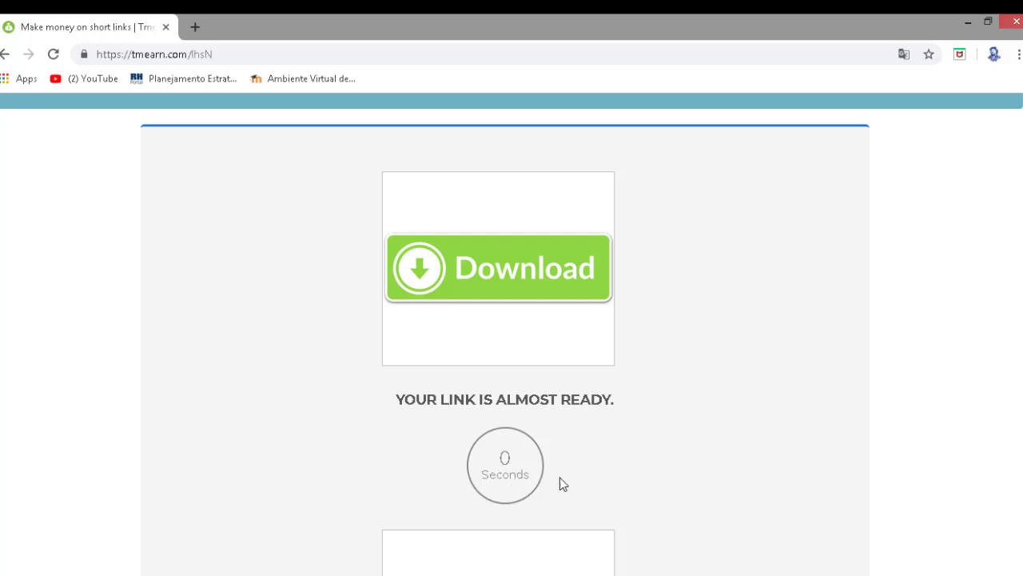
scroll(549, 482, "down", 2)
scroll(616, 430, "down", 3)
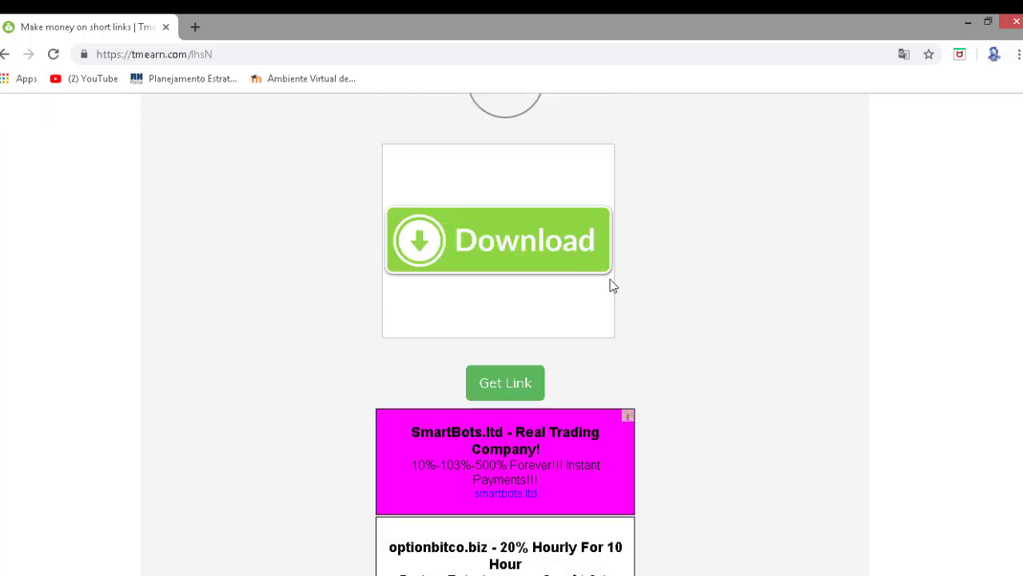
scroll(600, 320, "up", 2)
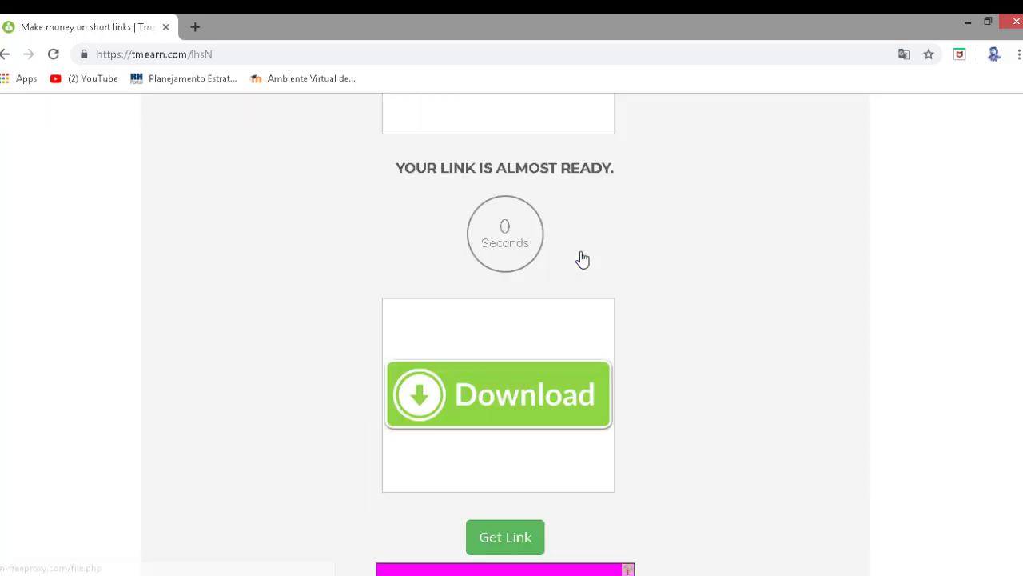
left_click(521, 539)
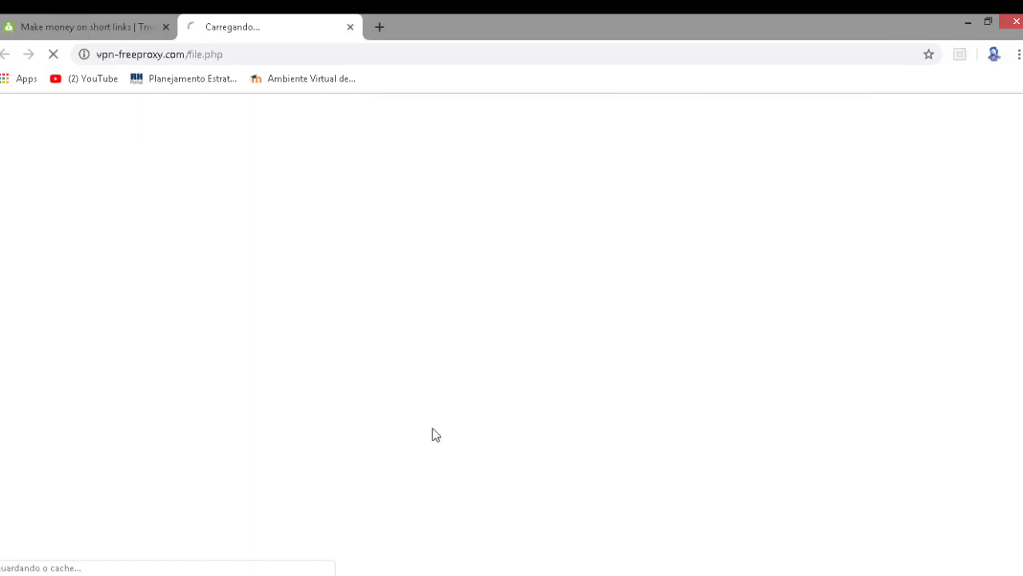
left_click(351, 30)
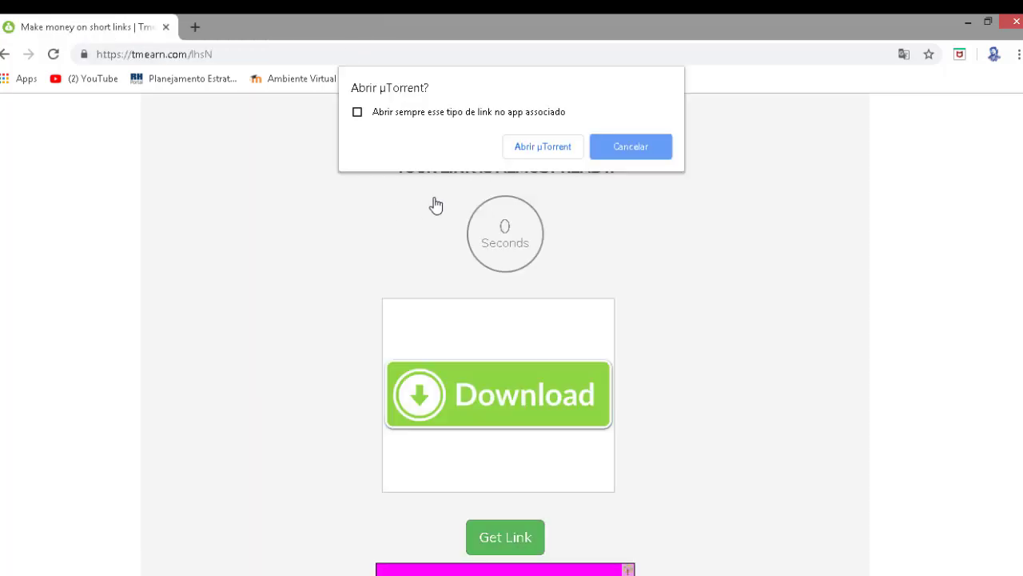
left_click(525, 151)
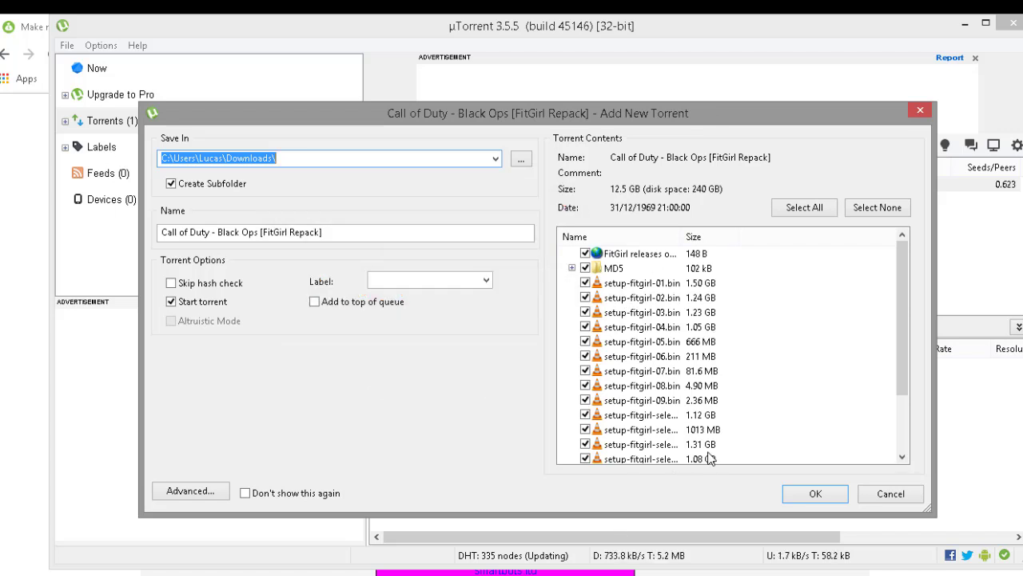
Review the file list of the Call of Duty - Black Ops [FitGirl Repack] torrent and add it with all files selected.
scroll(788, 359, "down", 3)
scroll(784, 376, "up", 3)
scroll(779, 395, "down", 3)
scroll(766, 328, "up", 3)
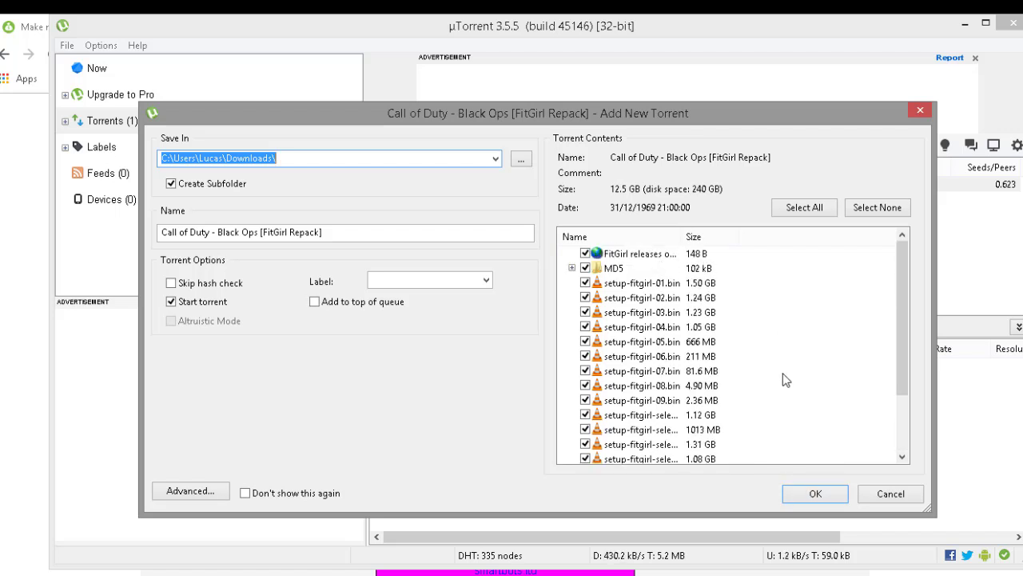
scroll(789, 373, "down", 3)
left_click(815, 493)
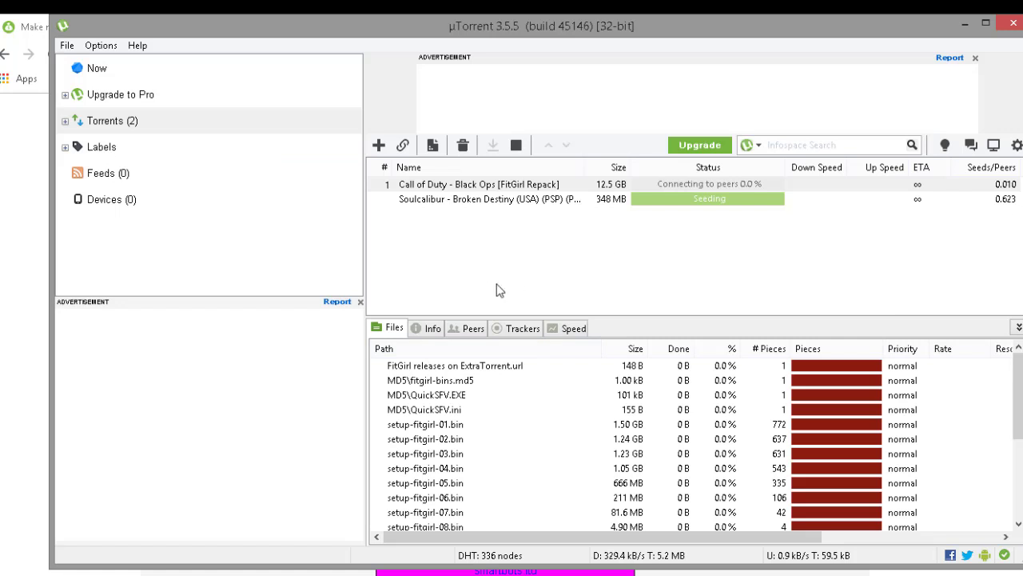
Remove the Call of Duty - Black Ops [FitGirl Repack] torrent from the list and delete its .torrent file.
right_click(516, 205)
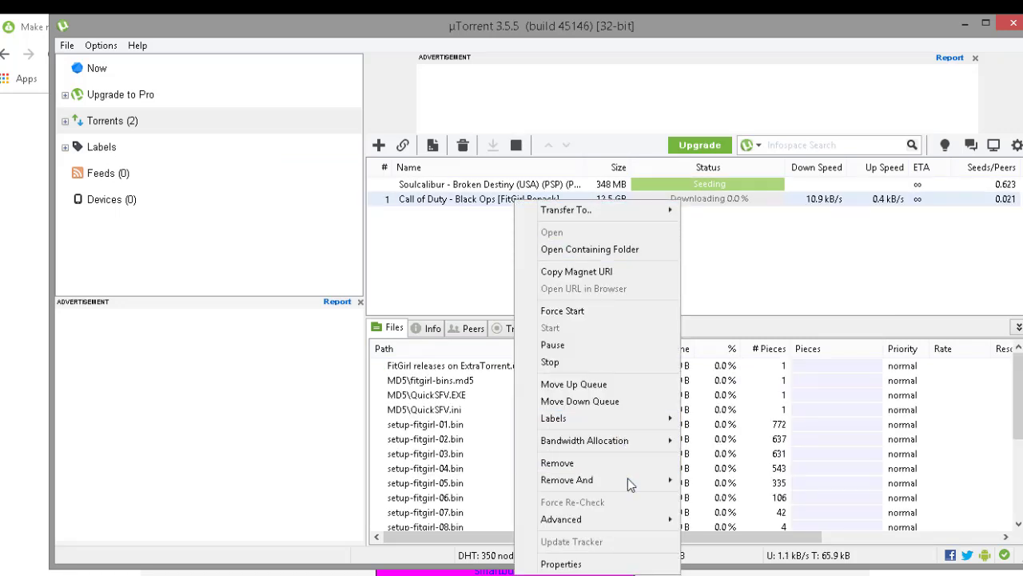
mouse_move(628, 478)
left_click(770, 501)
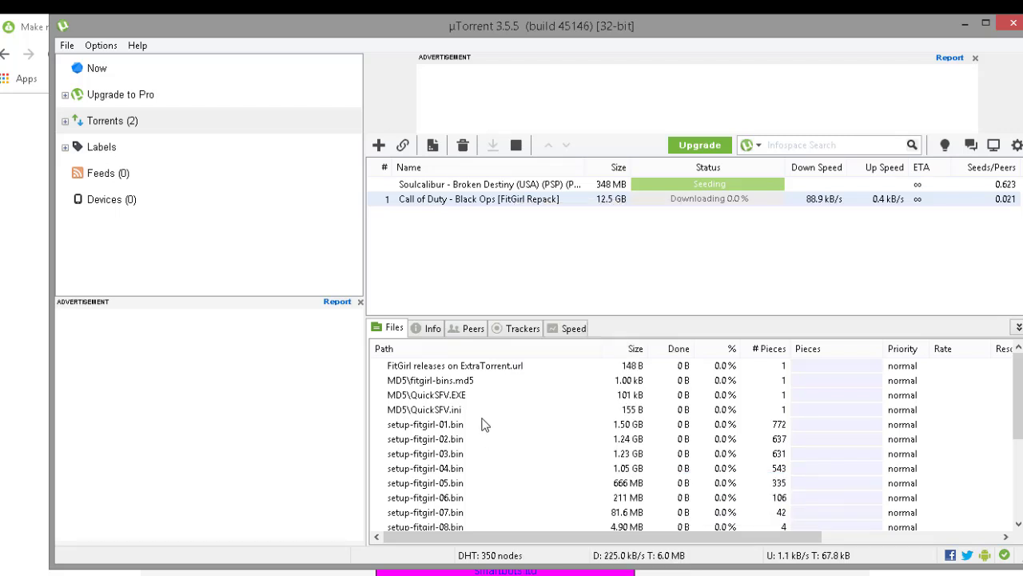
left_click(554, 313)
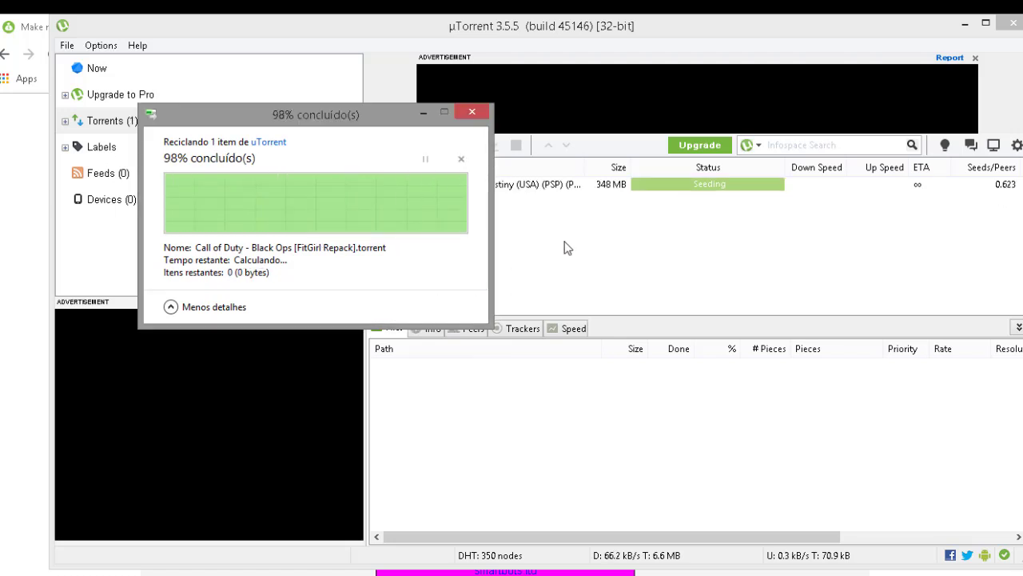
Minimize the µTorrent, browser and Notepad windows to reveal the desktop.
left_click(965, 23)
key("alt+Tab")
left_click(965, 23)
left_click(965, 23)
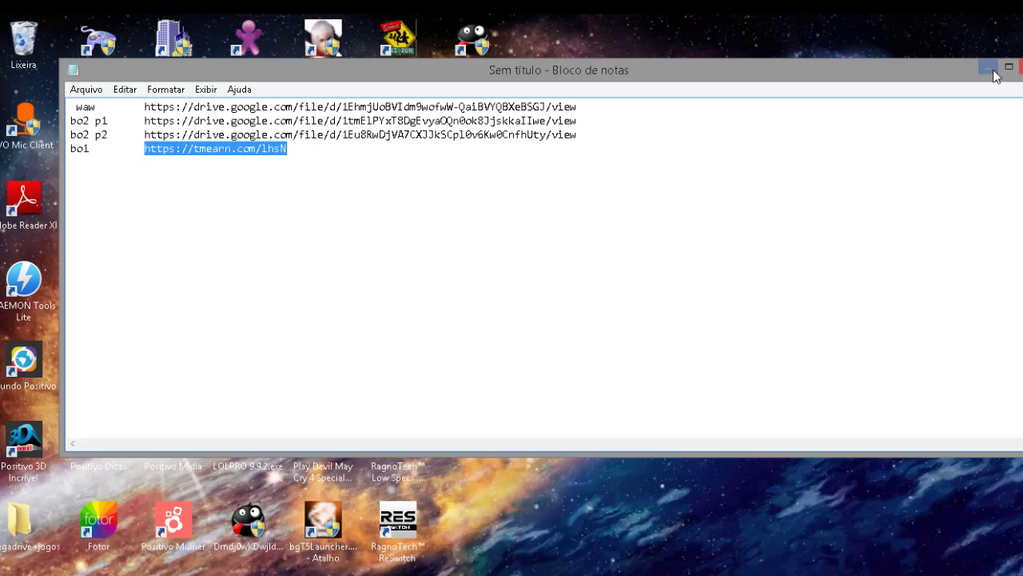
left_click(986, 72)
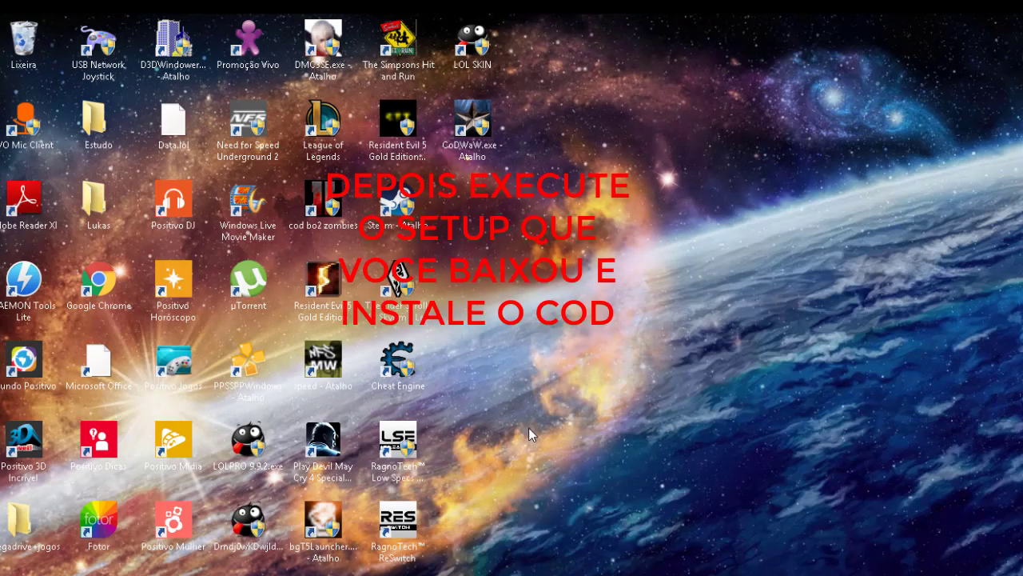
Open the BGamerT5 folder inside the Call of Duty - Black Ops NoDVD folder and run bgT5Launcher.exe.
double_click(323, 534)
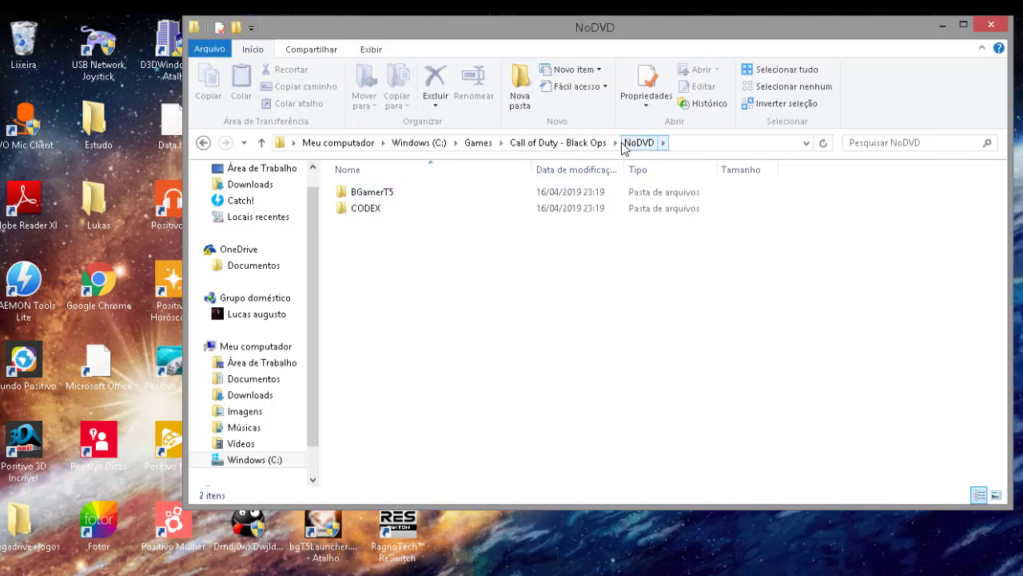
left_click(556, 192)
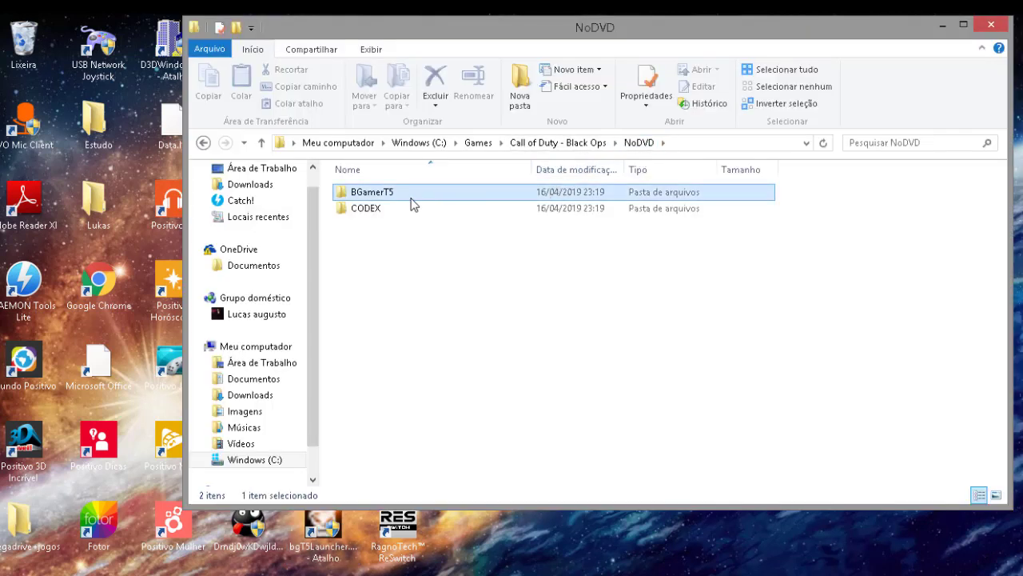
double_click(372, 191)
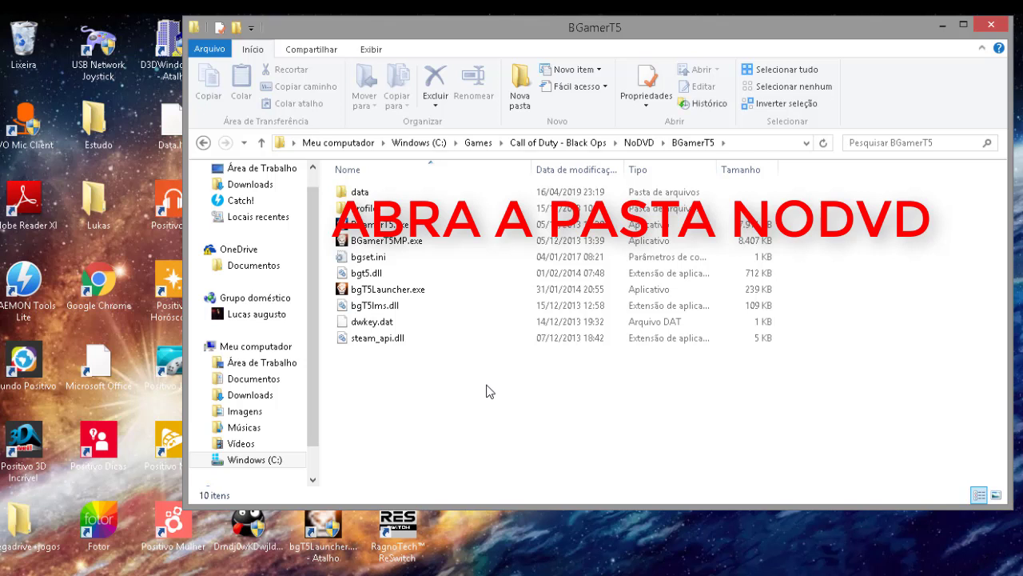
double_click(474, 291)
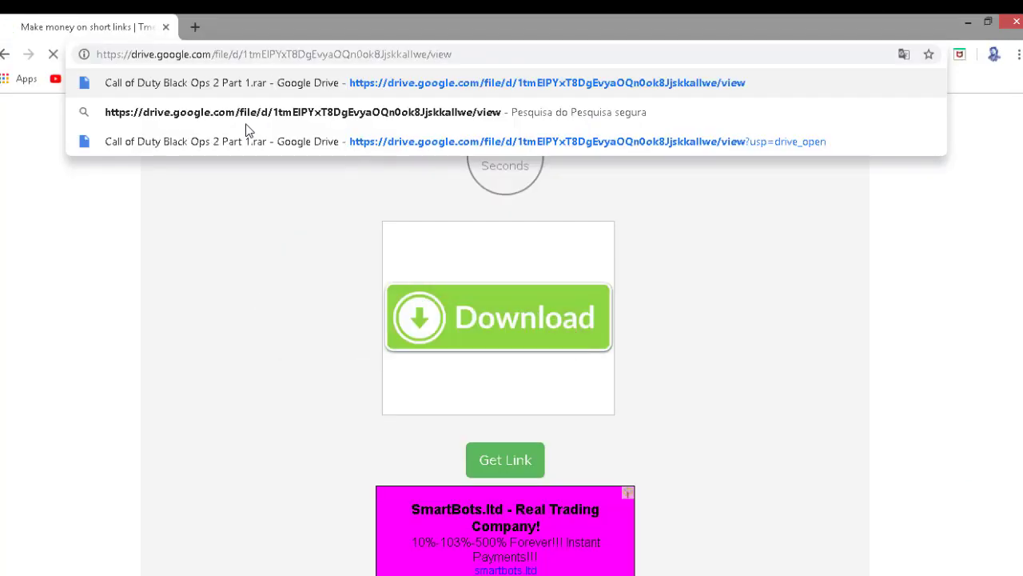
Load the Google Drive page for Call of Duty Black Ops 2 Part 1.rar and copy the bo2 p2 link from the Notepad list.
key("Return")
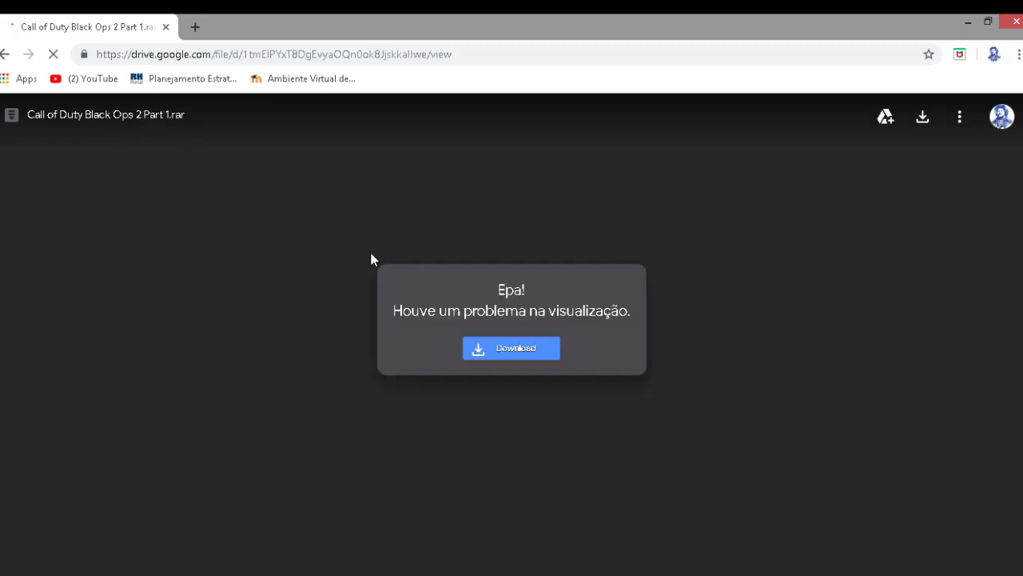
key("alt+Tab")
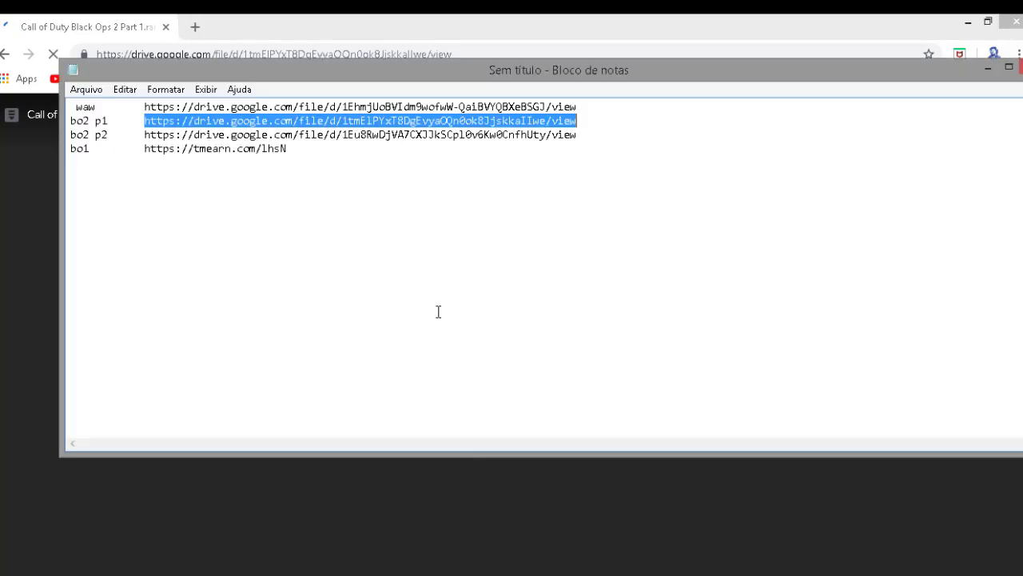
left_click(498, 275)
key("shift+Home")
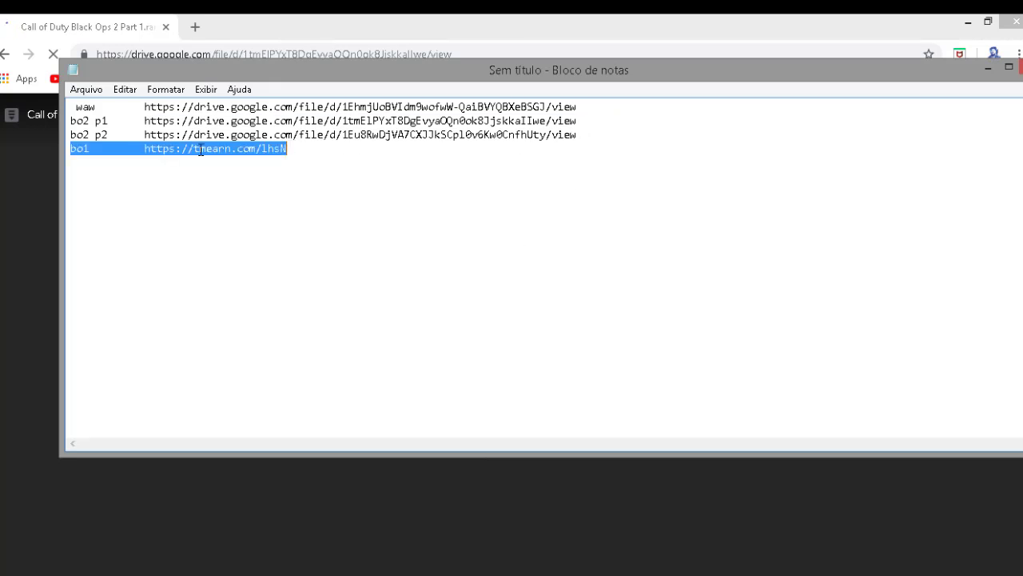
left_click(140, 134)
left_click_drag(144, 134, 578, 140)
key("ctrl+c")
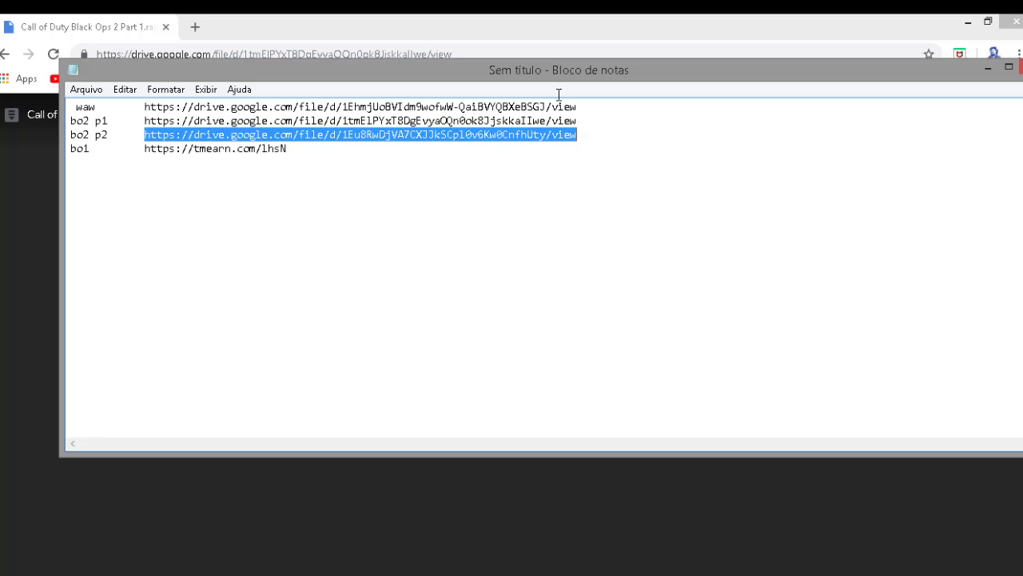
Switch to the browser and load the copied bo2 p2 Google Drive link in place of the Part 1 page.
left_click(414, 21)
left_click(473, 55)
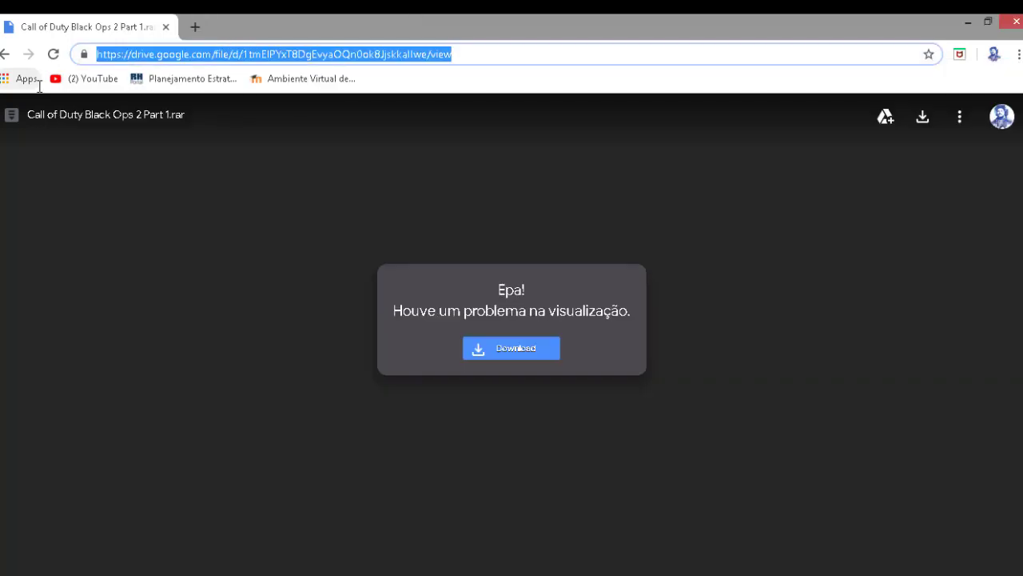
key("ctrl+v")
key("Return")
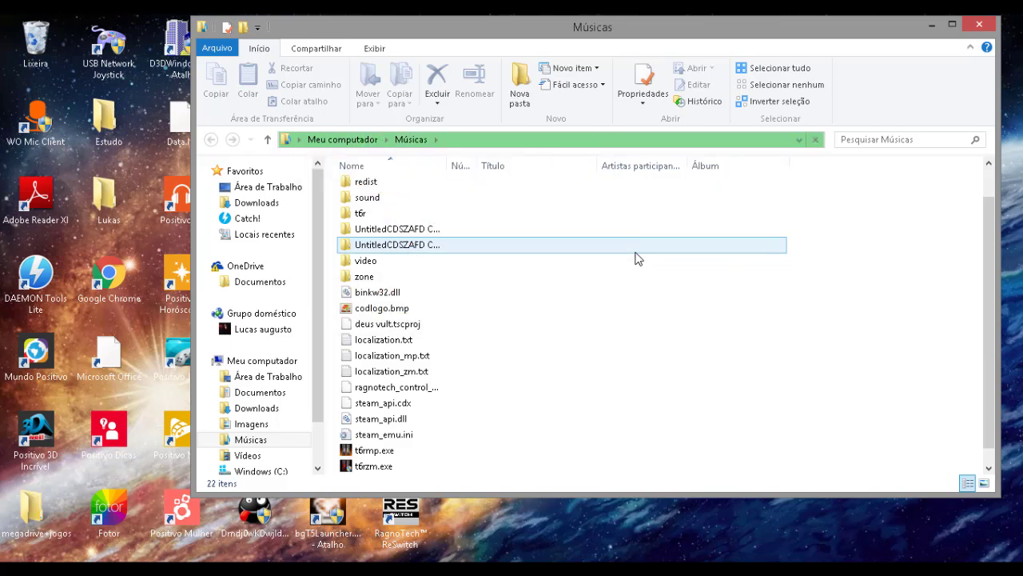
Run t6rzm.exe from the game files in the Músicas folder and close the folder window.
scroll(631, 264, "down", 1)
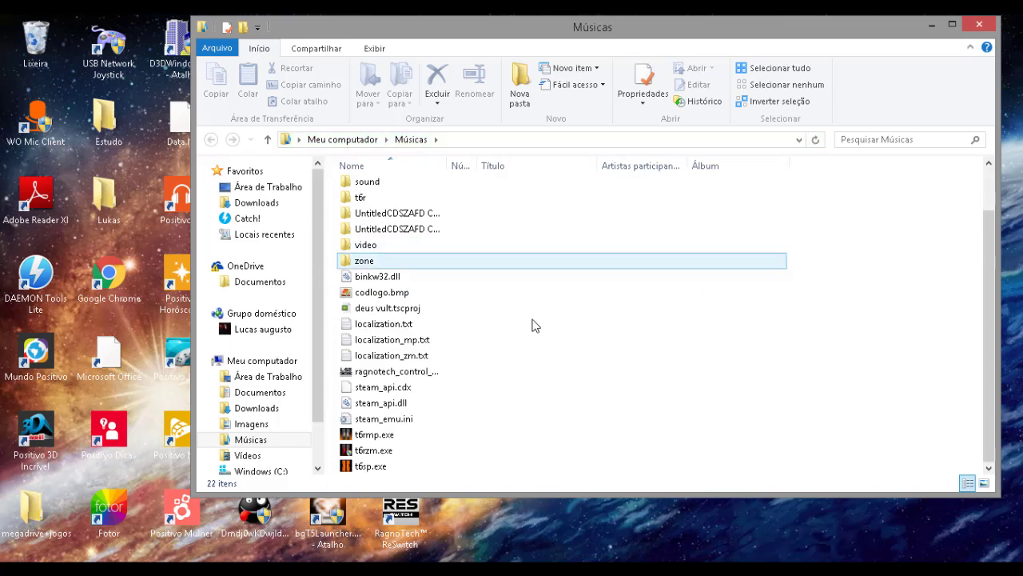
mouse_move(412, 433)
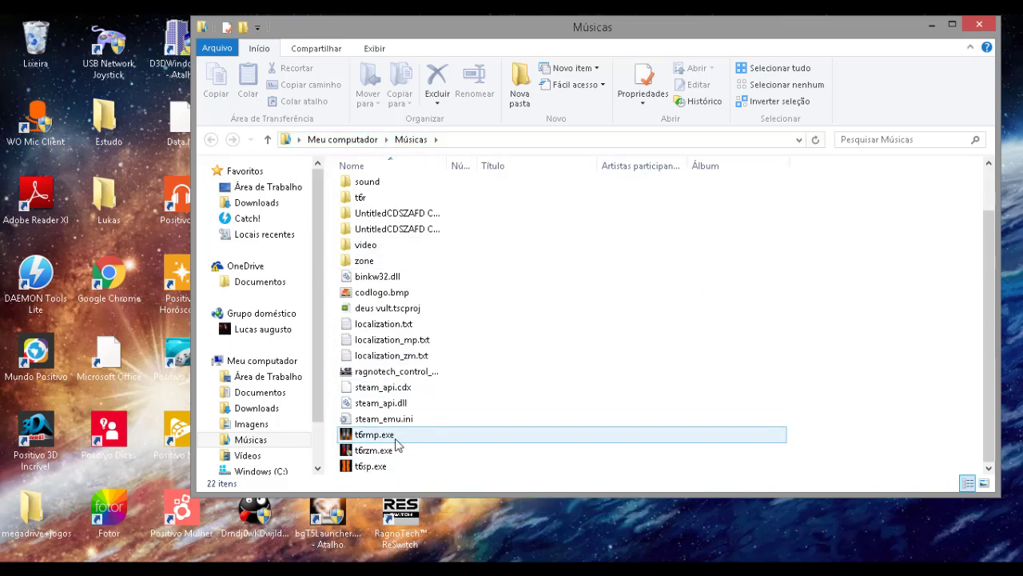
mouse_move(391, 453)
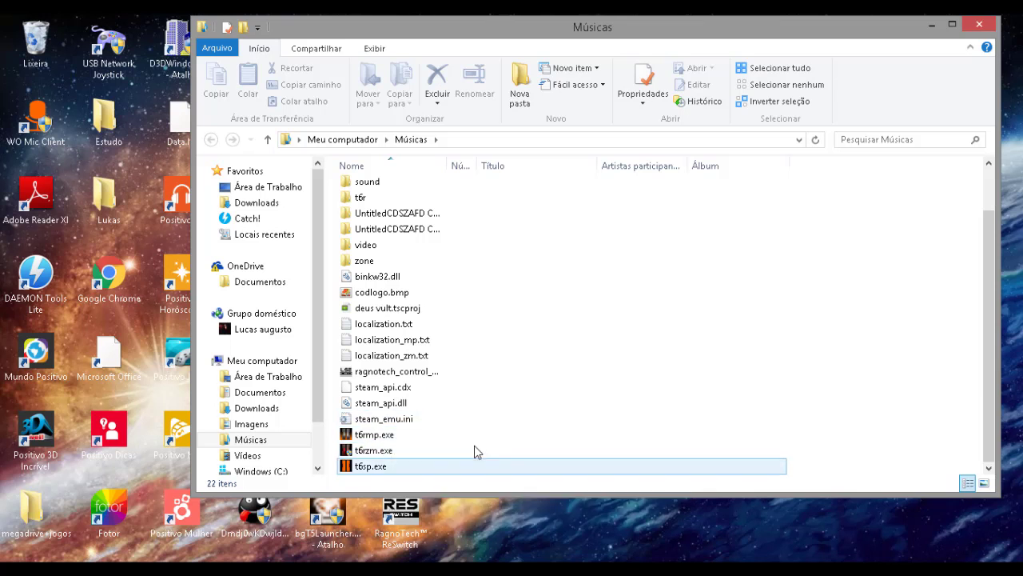
left_click(390, 453)
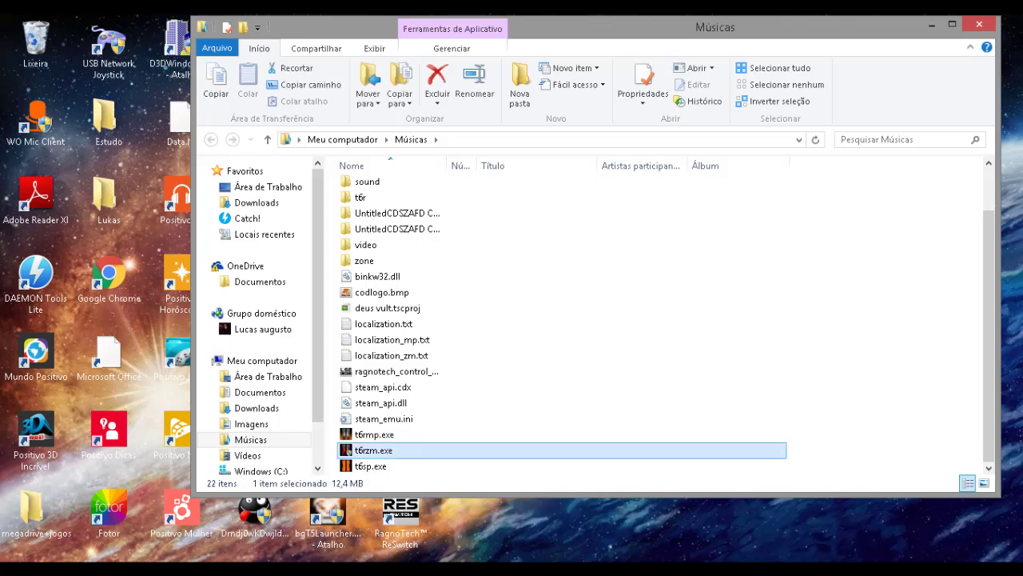
key("Return")
left_click(980, 24)
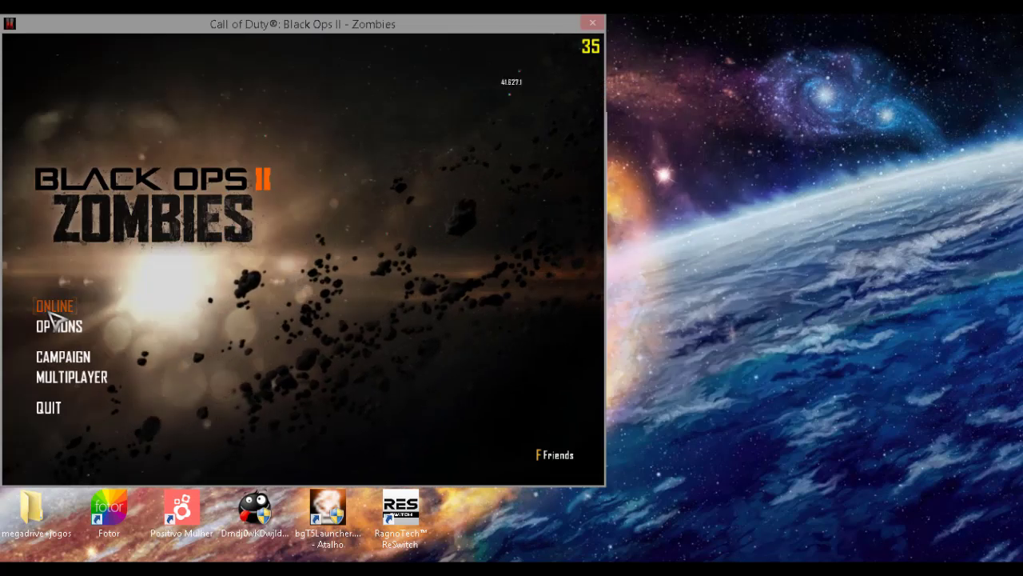
Enter the online mode of Black Ops II Zombies, accept the Remastered pre-alpha notice and choose Solo Play.
left_click(56, 318)
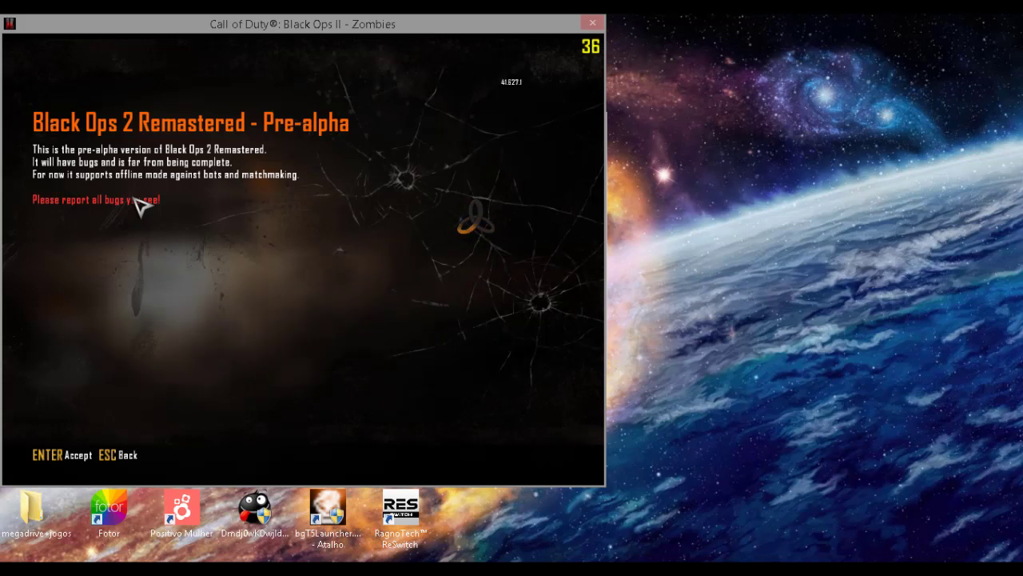
left_click(55, 457)
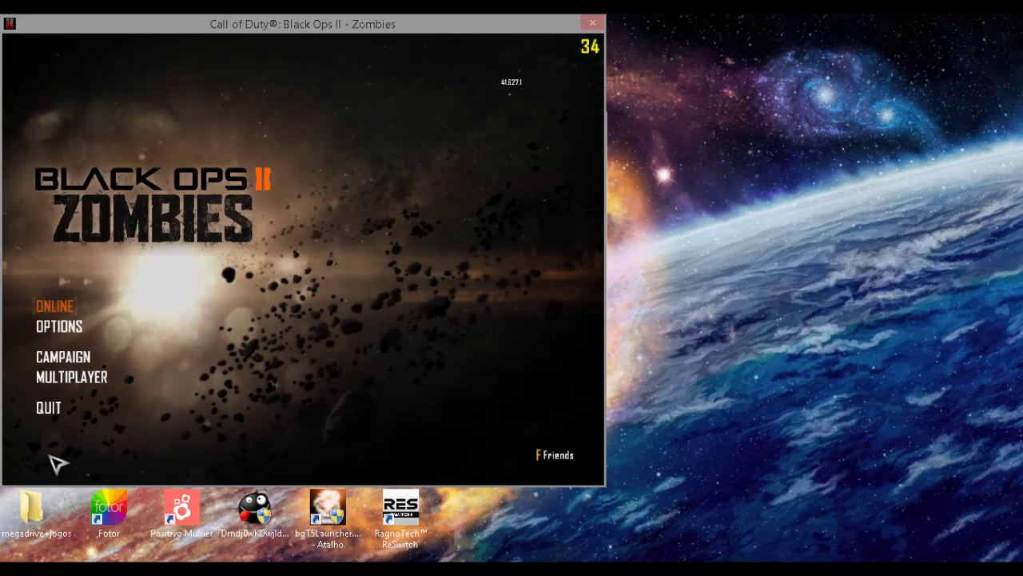
left_click(56, 307)
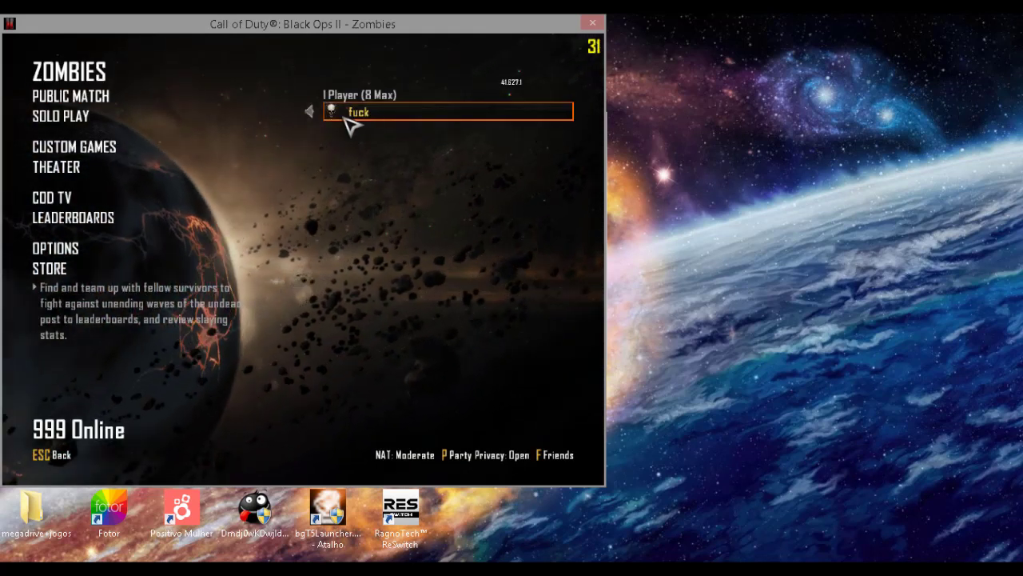
left_click(64, 115)
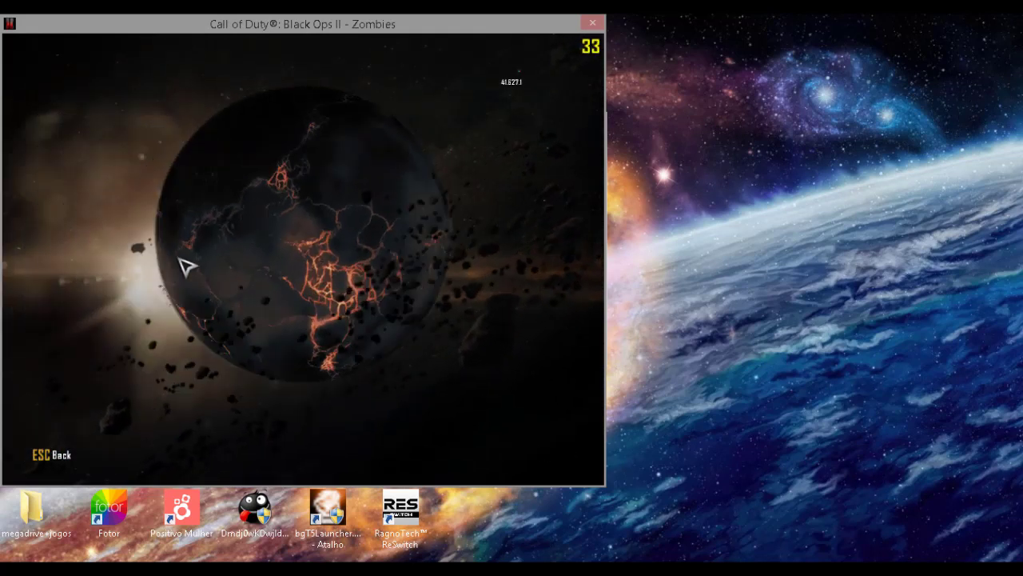